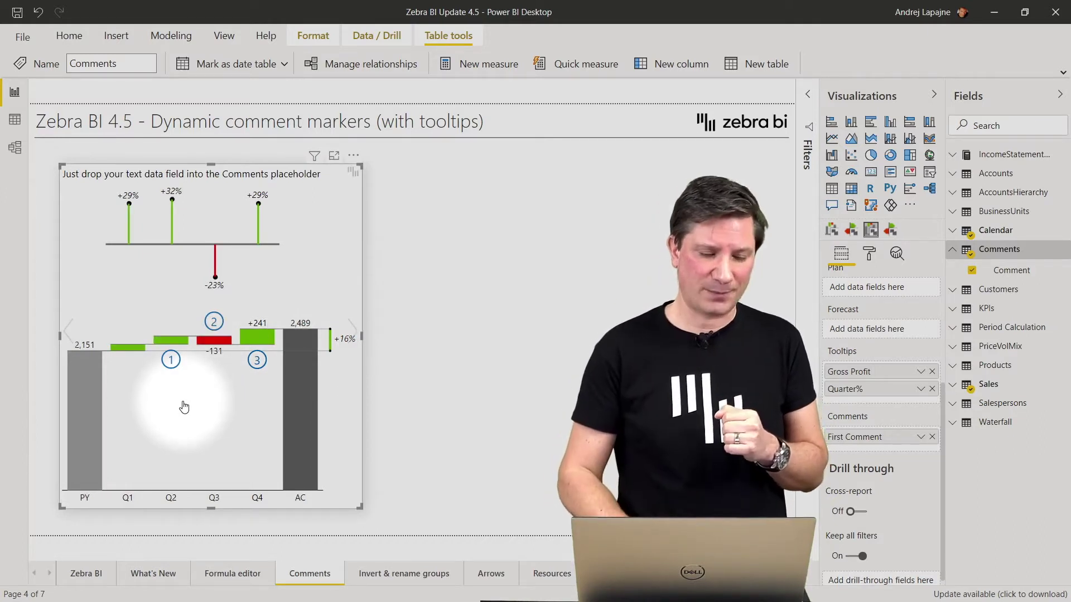
Read the tooltips of the Q2, Q3 and Q4 comment markers on the waterfall chart
{"action": "mouse_move", "coordinate": [175, 365]}
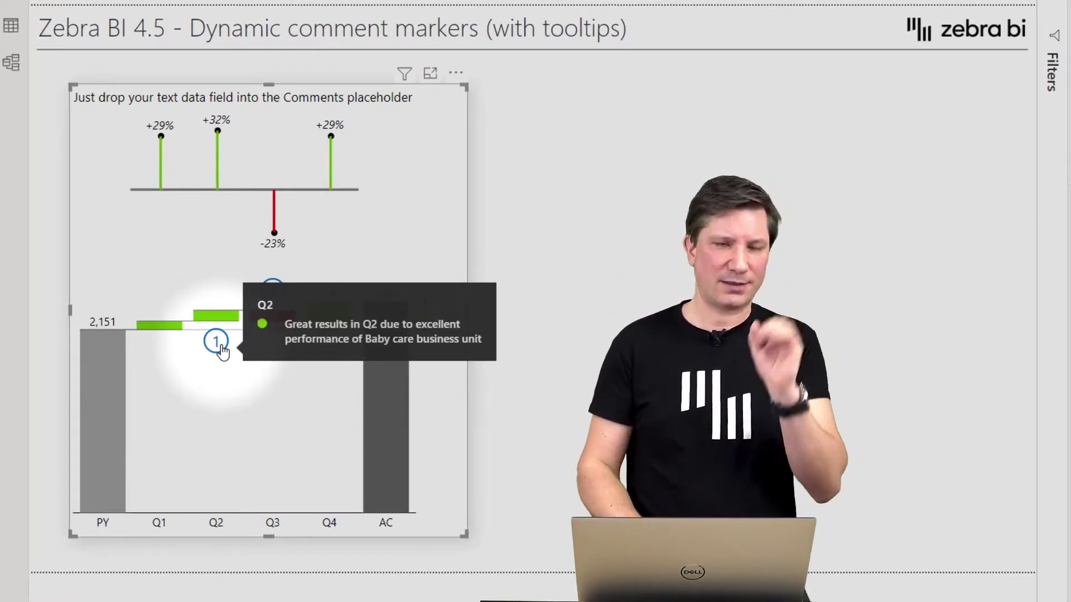
{"action": "mouse_move", "coordinate": [271, 295]}
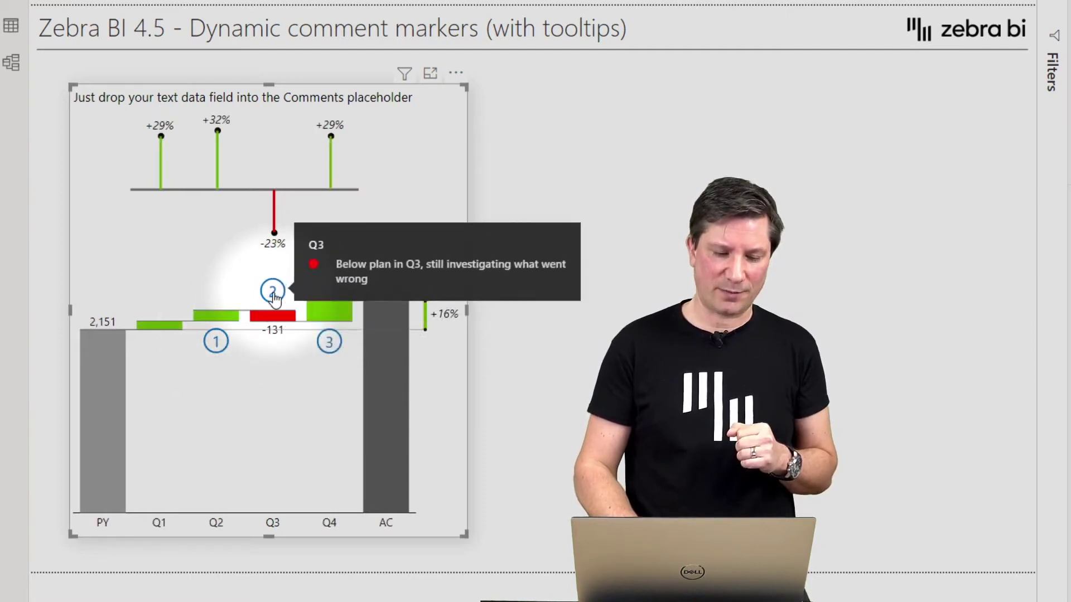
{"action": "mouse_move", "coordinate": [329, 350]}
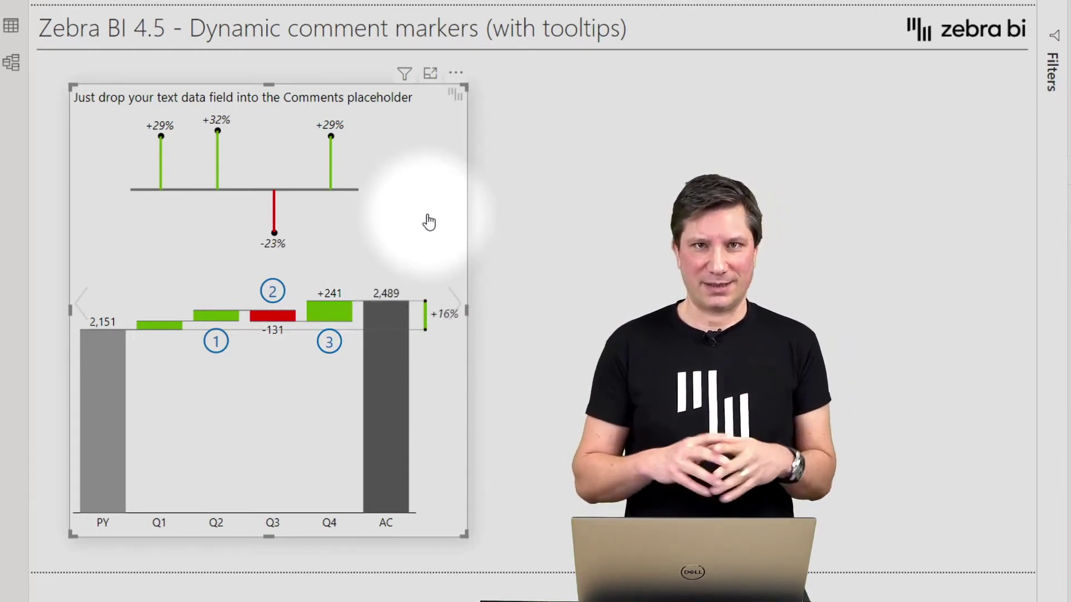
Cycle the chart through its alternative layouts to examine the marker placement, ending on the waterfall view
{"action": "left_click", "coordinate": [457, 305]}
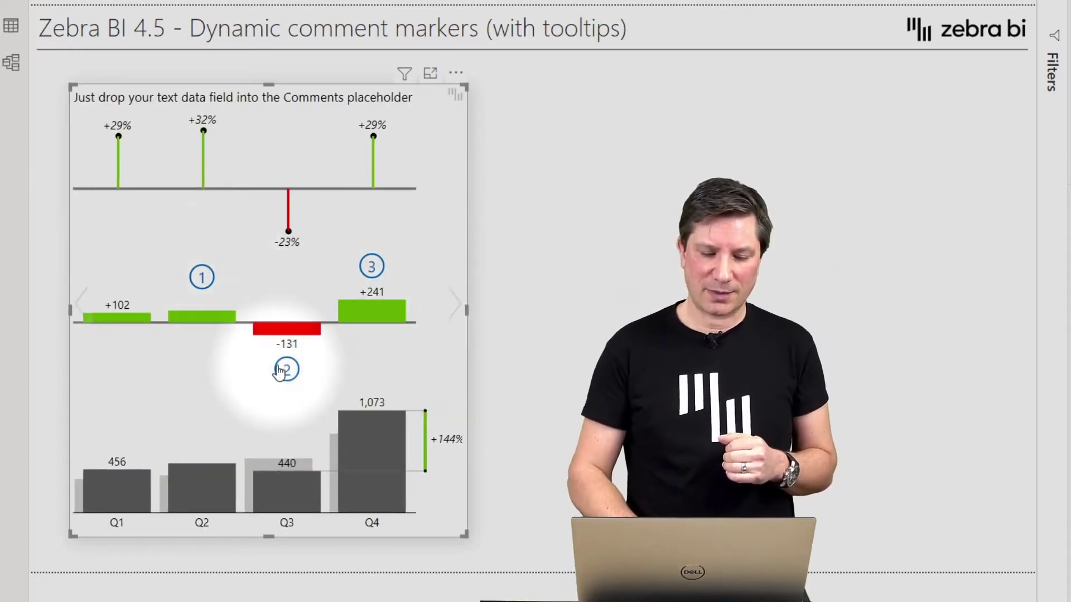
{"action": "left_click", "coordinate": [446, 306]}
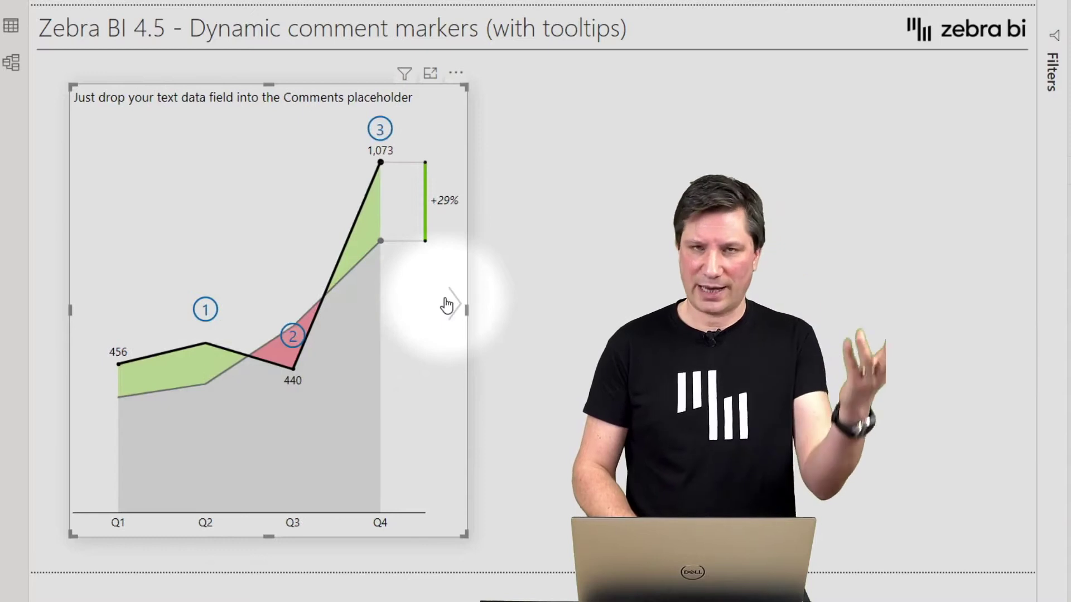
{"action": "left_click", "coordinate": [446, 305]}
{"action": "left_click", "coordinate": [446, 305]}
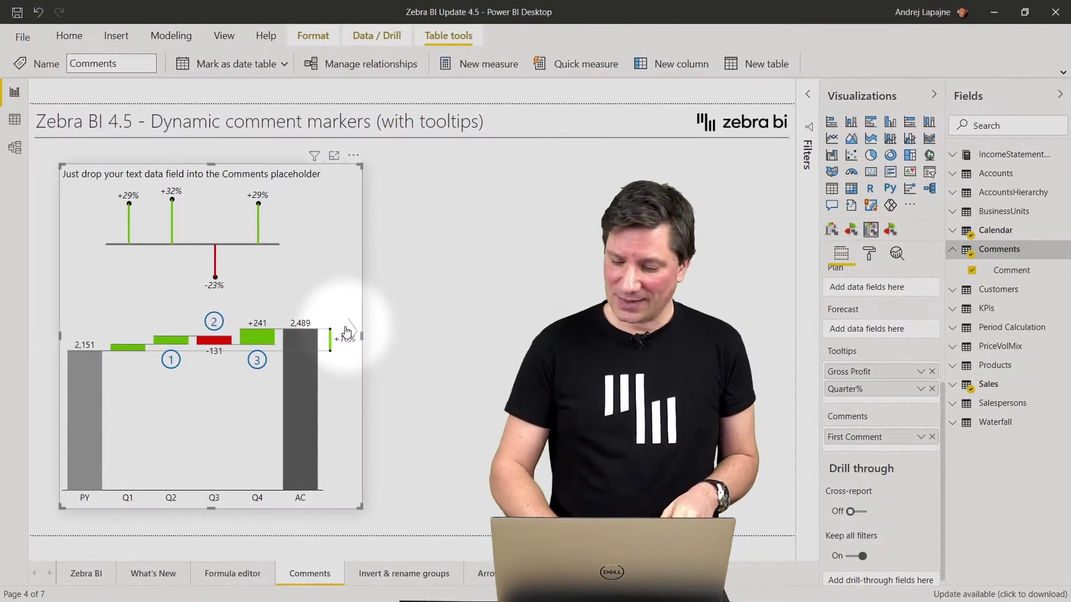
Remove First Comment from the waterfall chart's Comments placeholder, add the Comment field back, and check the Q2 marker
{"action": "scroll", "coordinate": [881, 462], "scroll_direction": "down", "scroll_amount": 1}
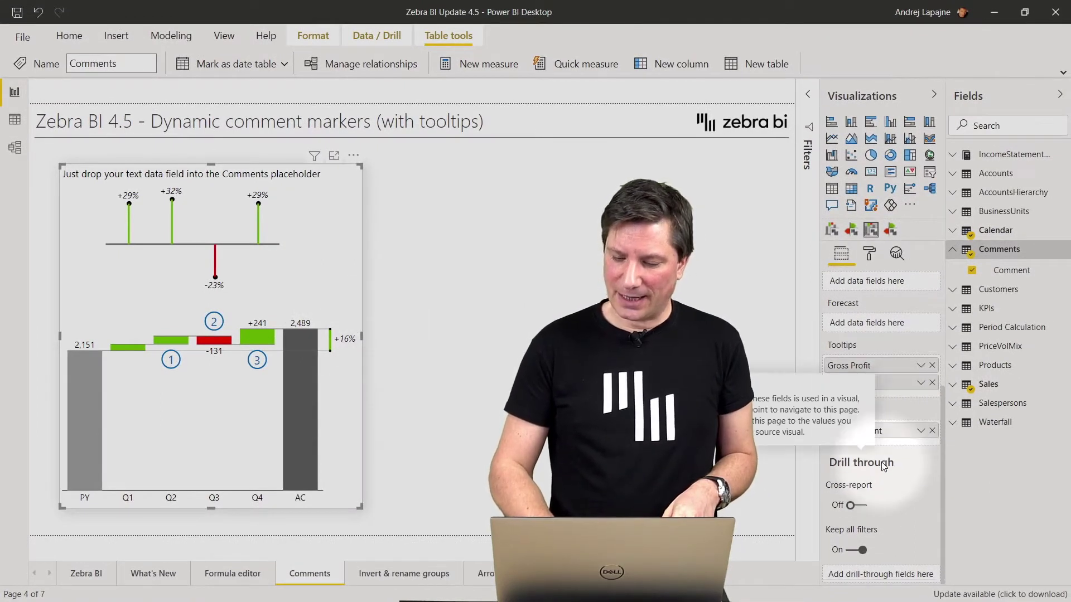
{"action": "scroll", "coordinate": [898, 343], "scroll_direction": "up", "scroll_amount": 3}
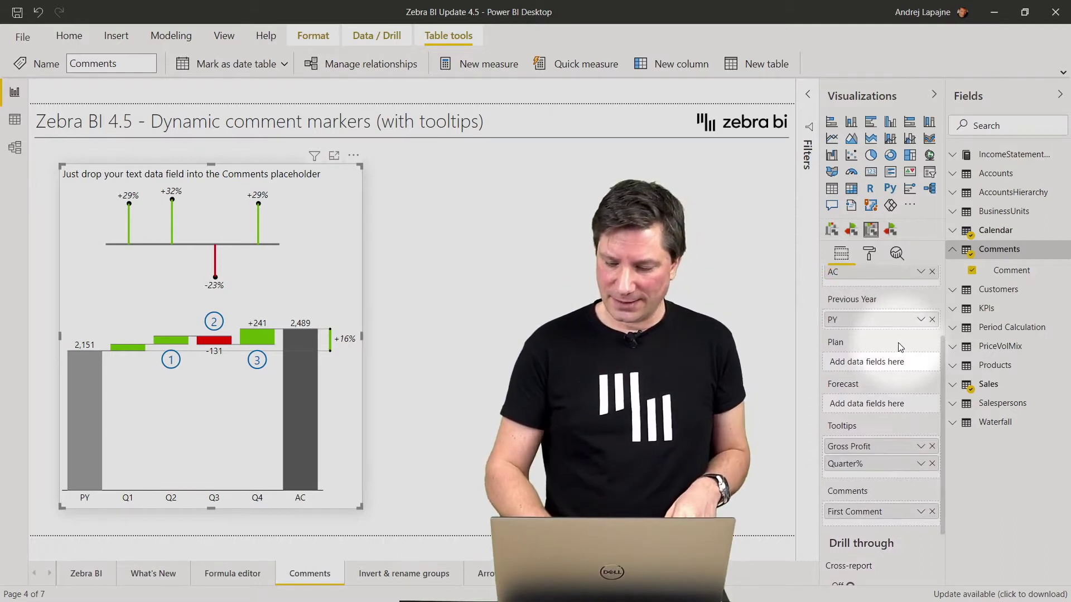
{"action": "scroll", "coordinate": [884, 484], "scroll_direction": "down", "scroll_amount": 3}
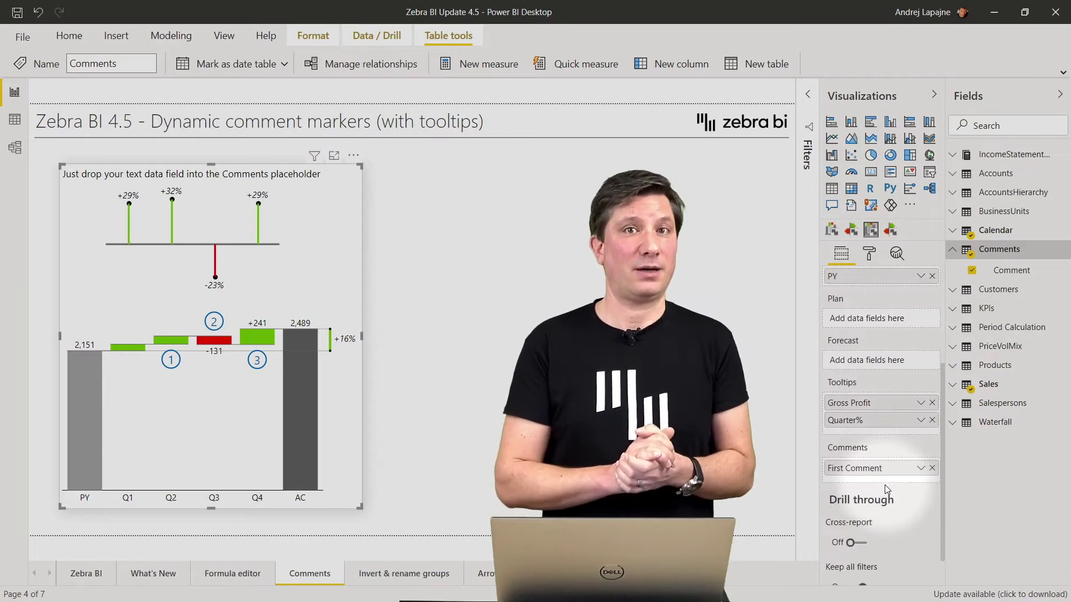
{"action": "left_click", "coordinate": [932, 468]}
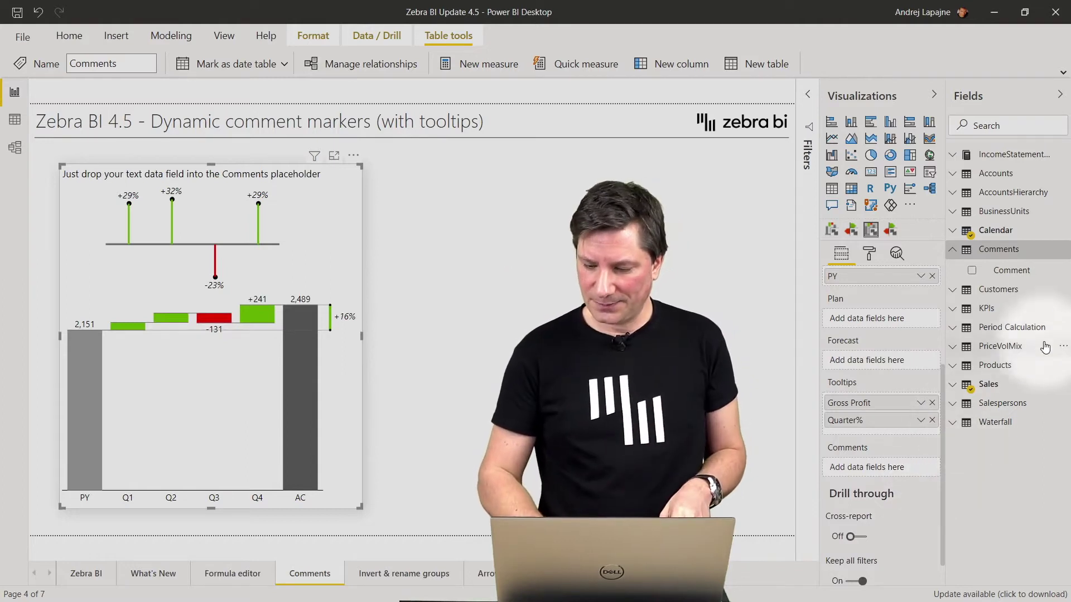
{"action": "left_click_drag", "start_coordinate": [1028, 279], "coordinate": [893, 473]}
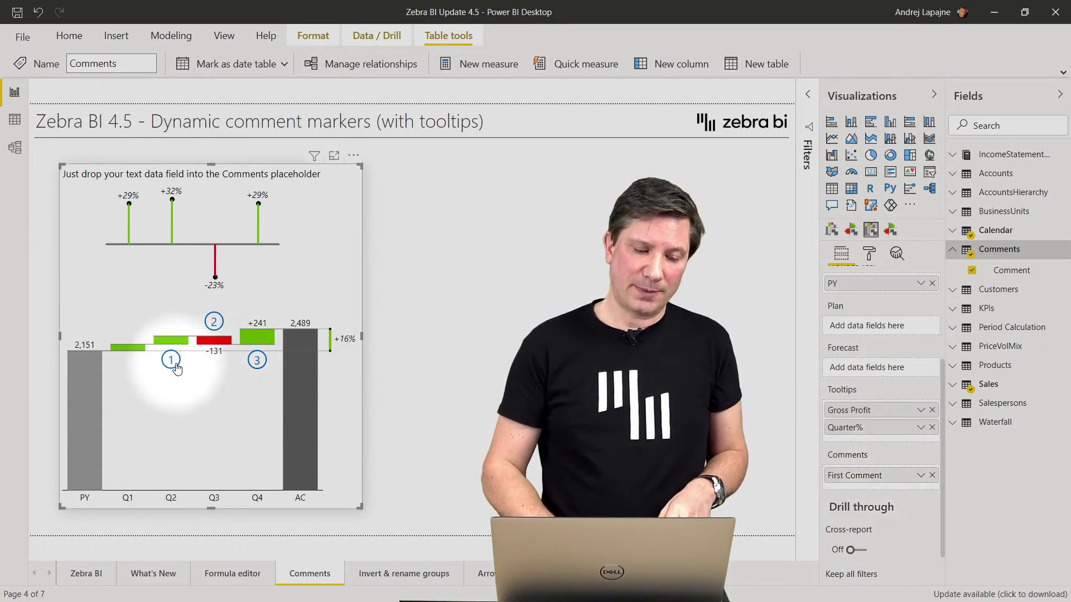
{"action": "mouse_move", "coordinate": [176, 368]}
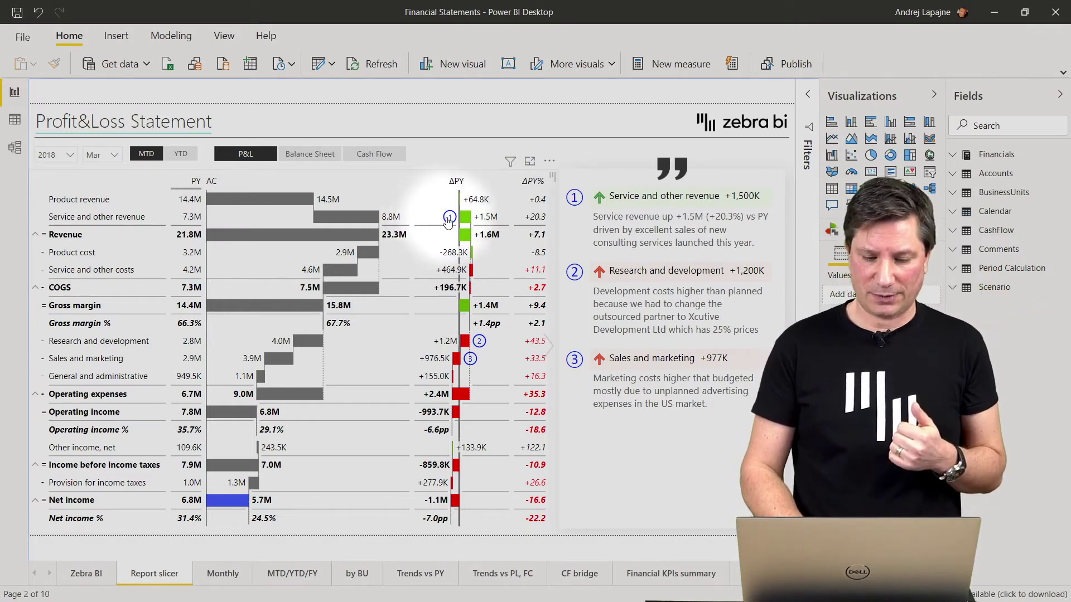
In the Profit&Loss Statement report, examine the Service and other revenue comment marker and the matching commentary visual
{"action": "mouse_move", "coordinate": [450, 221]}
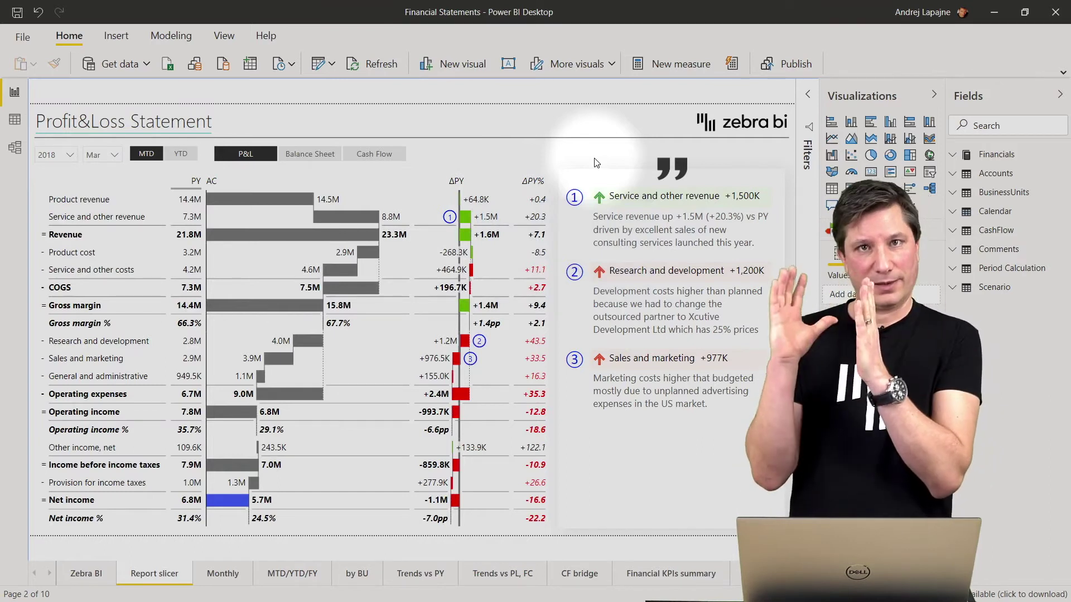
{"action": "left_click", "coordinate": [621, 179]}
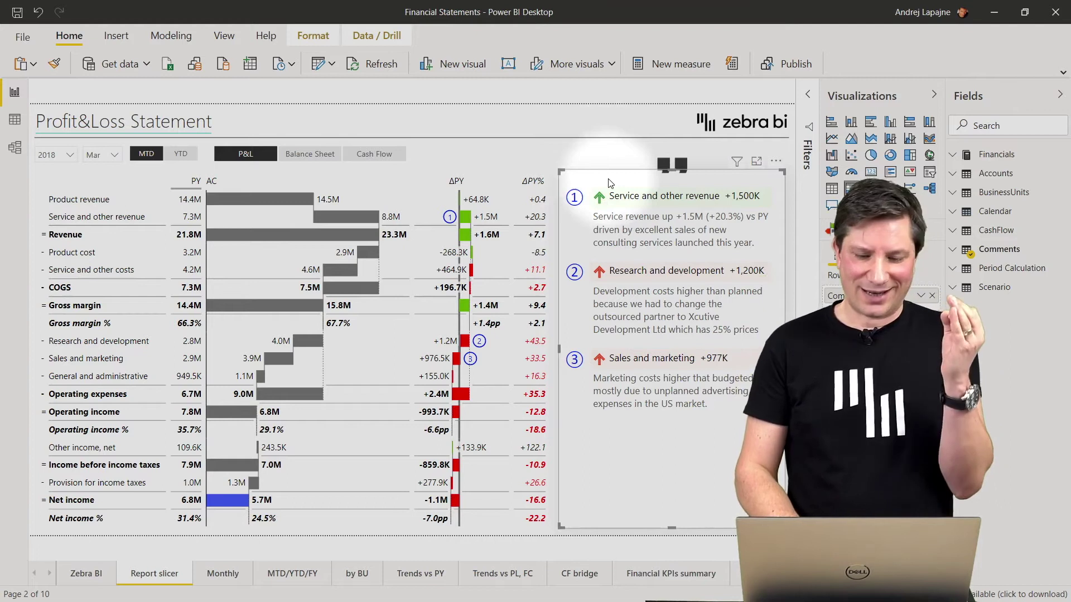
{"action": "left_click", "coordinate": [550, 201]}
{"action": "left_click", "coordinate": [557, 188]}
{"action": "left_click", "coordinate": [459, 220]}
{"action": "left_click", "coordinate": [446, 221]}
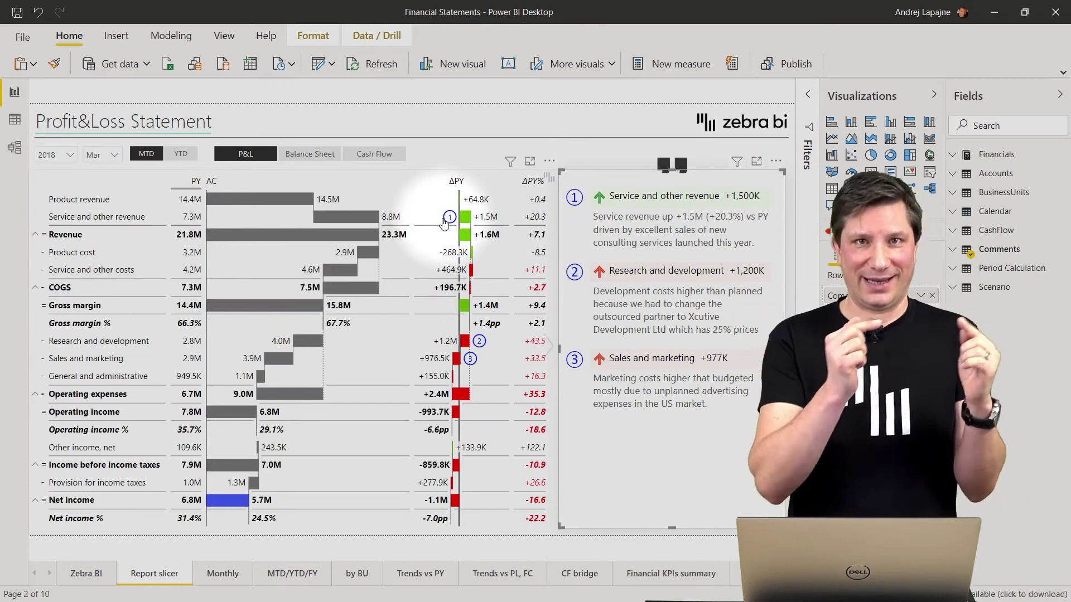
Remove First Comment and CommentNum from the Comments placeholder of the Profit&Loss table visual
{"action": "left_click", "coordinate": [483, 177]}
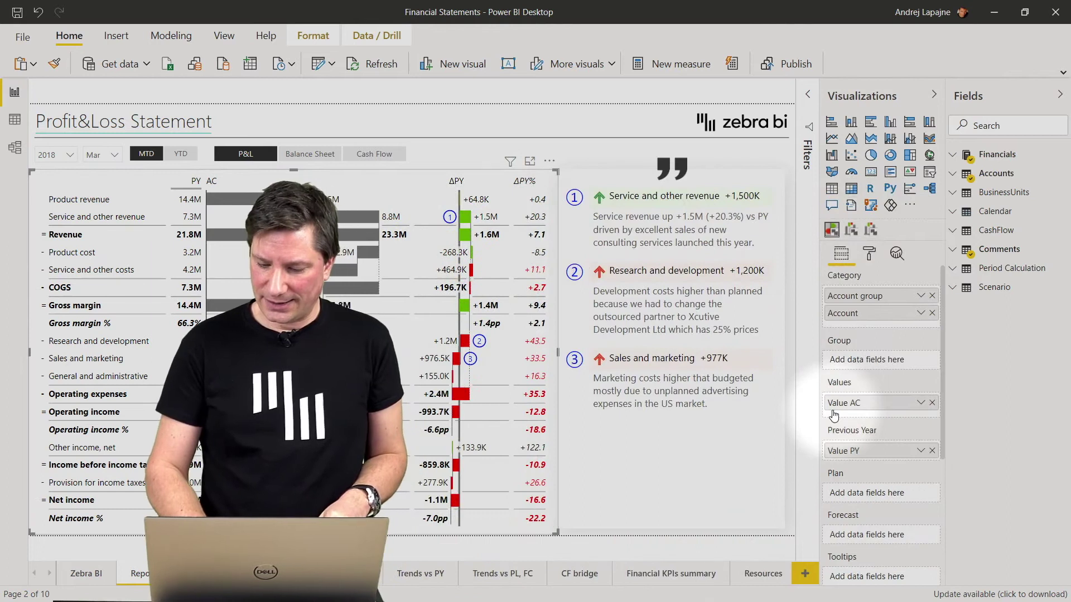
{"action": "scroll", "coordinate": [834, 416], "scroll_direction": "down", "scroll_amount": 5}
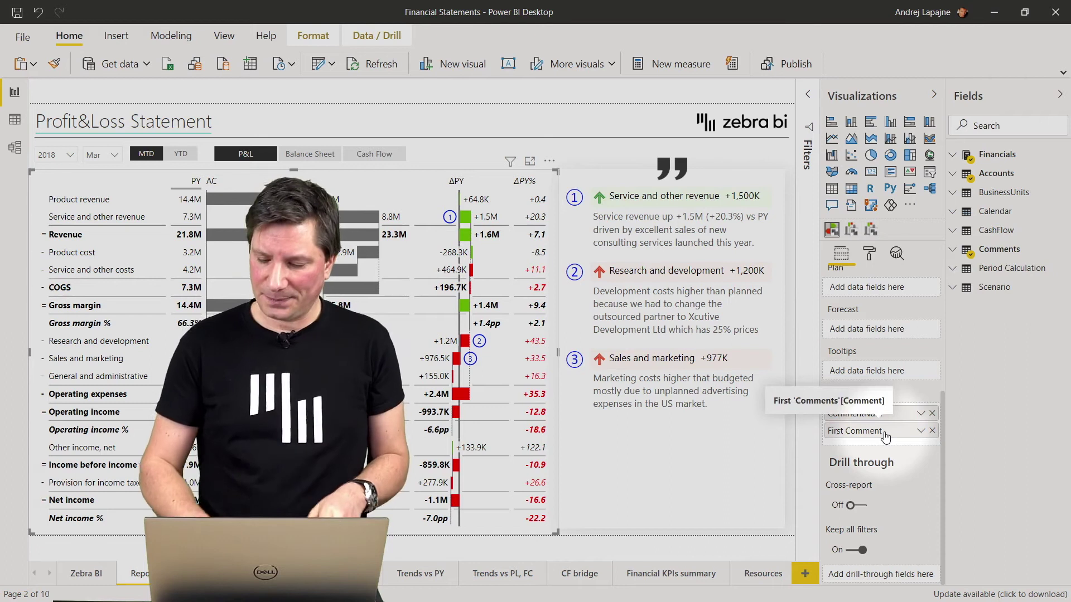
{"action": "left_click", "coordinate": [932, 431]}
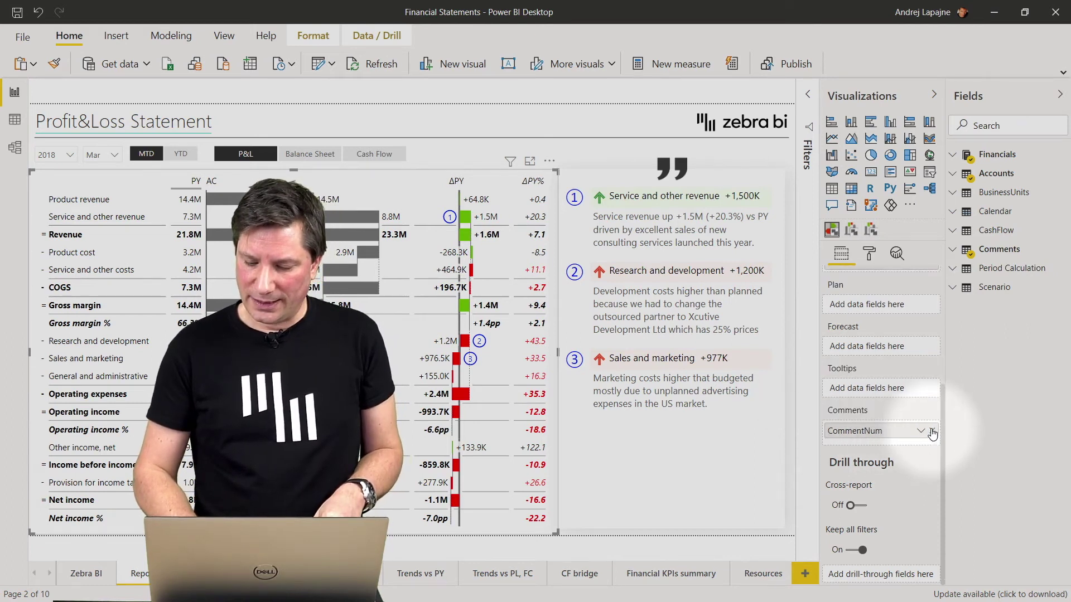
{"action": "left_click", "coordinate": [932, 431]}
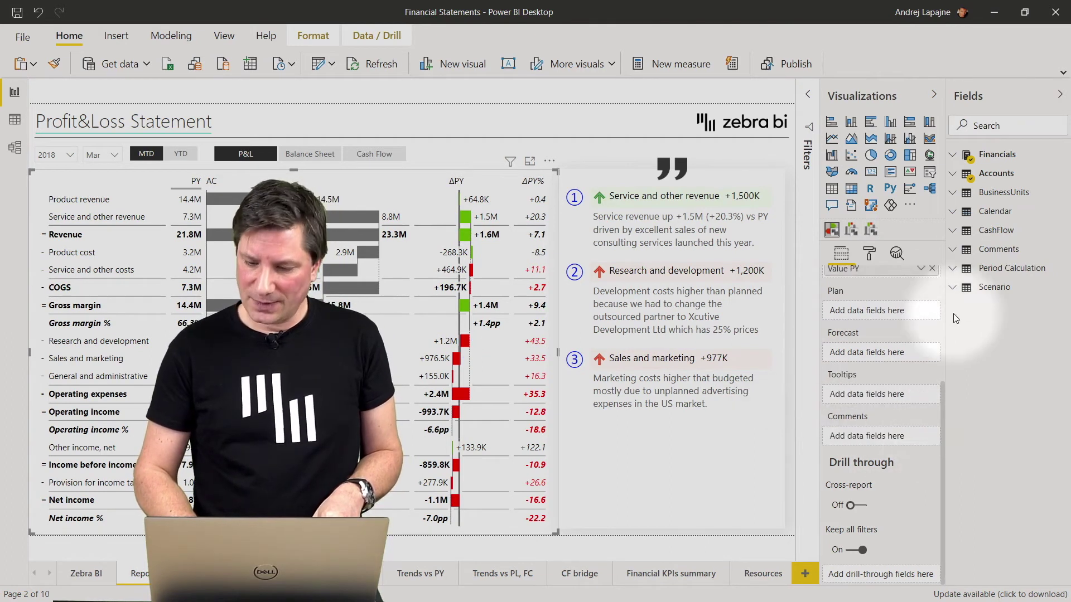
Add CommentNum followed by Comment from the Comments table to the Profit&Loss table's Comments placeholder, widening the field list to read the names
{"action": "left_click", "coordinate": [954, 252]}
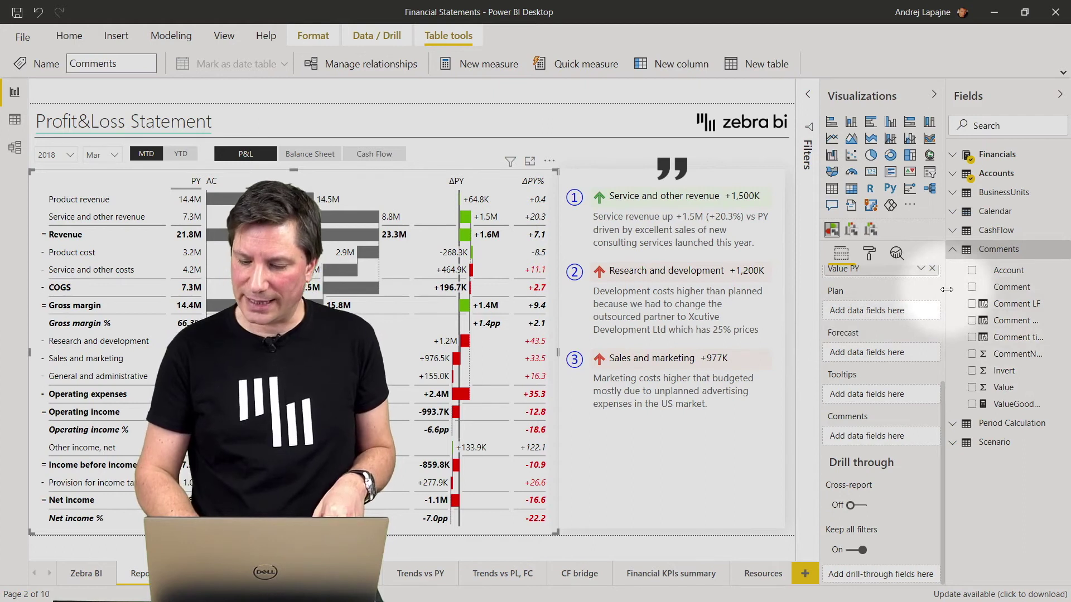
{"action": "left_click_drag", "start_coordinate": [946, 289], "coordinate": [926, 289]}
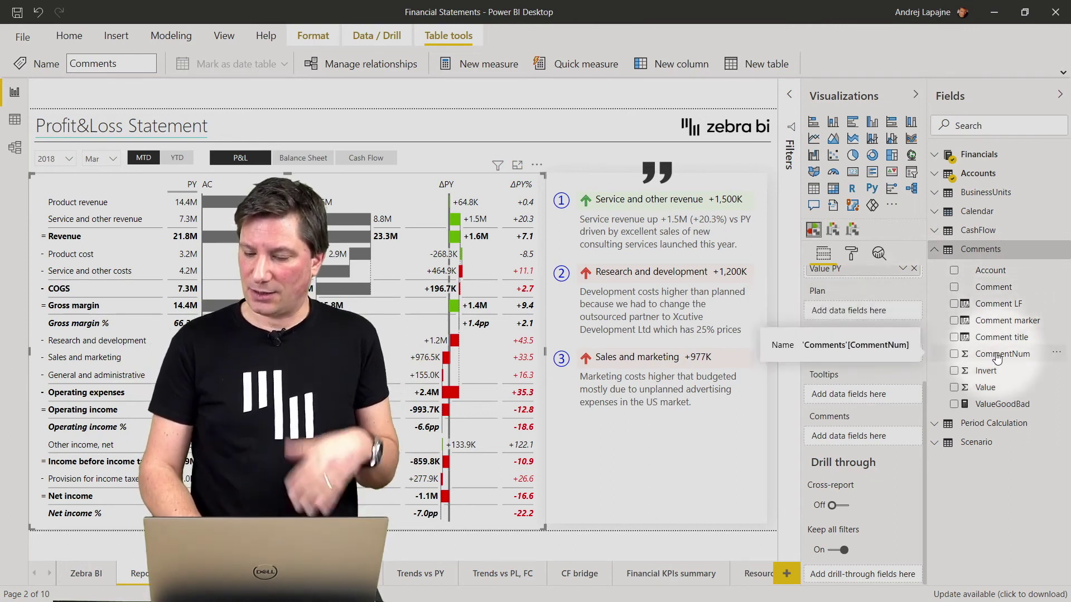
{"action": "left_click_drag", "start_coordinate": [993, 360], "coordinate": [862, 441]}
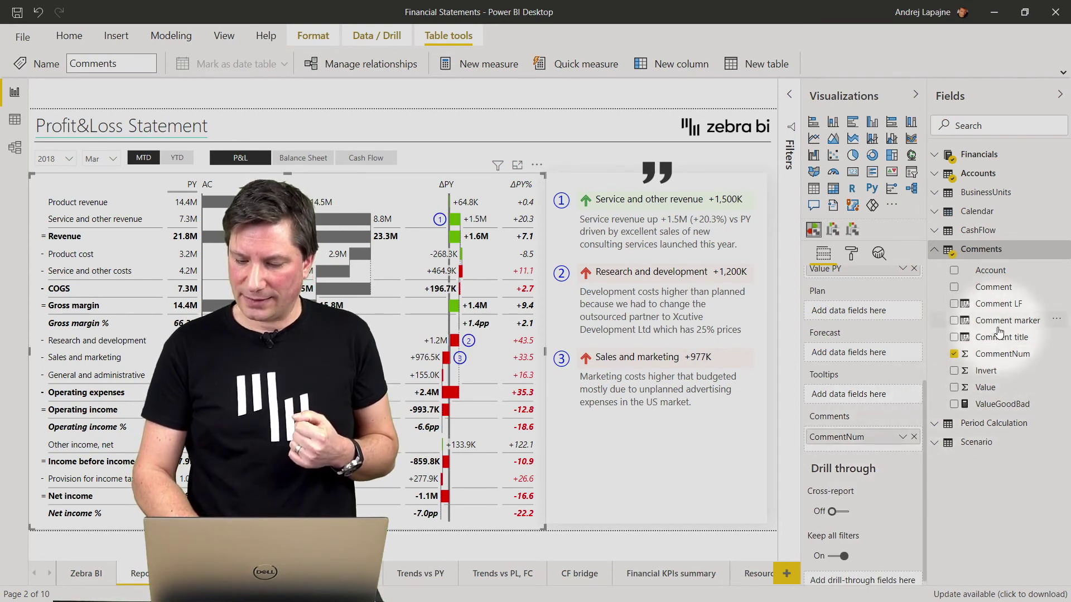
{"action": "left_click_drag", "start_coordinate": [993, 287], "coordinate": [867, 446]}
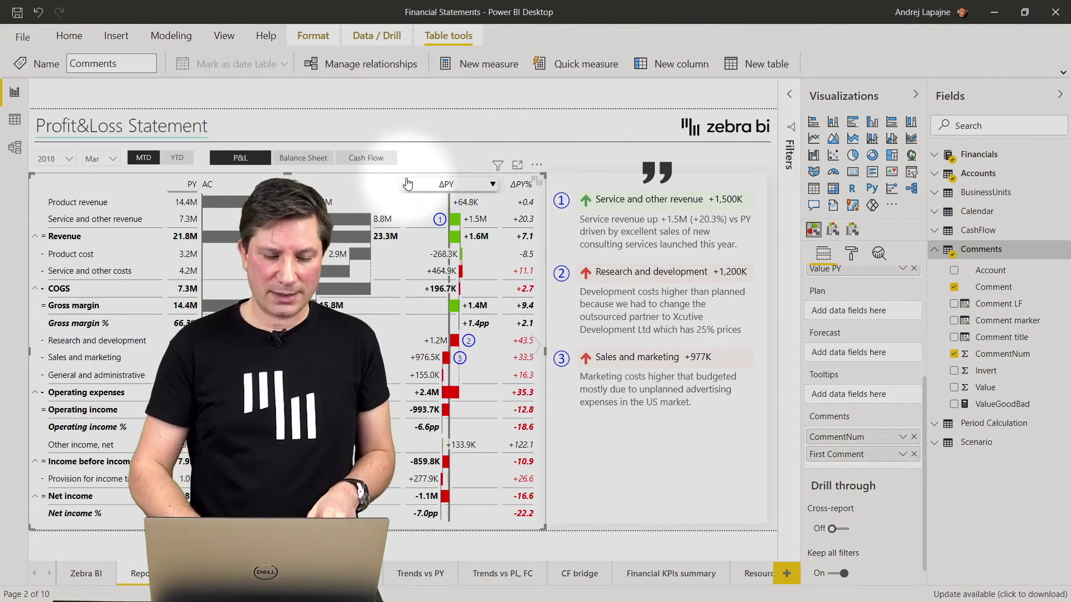
Filter the report month to Apr to examine its comments, and return the filter to Mar
{"action": "left_click", "coordinate": [105, 161]}
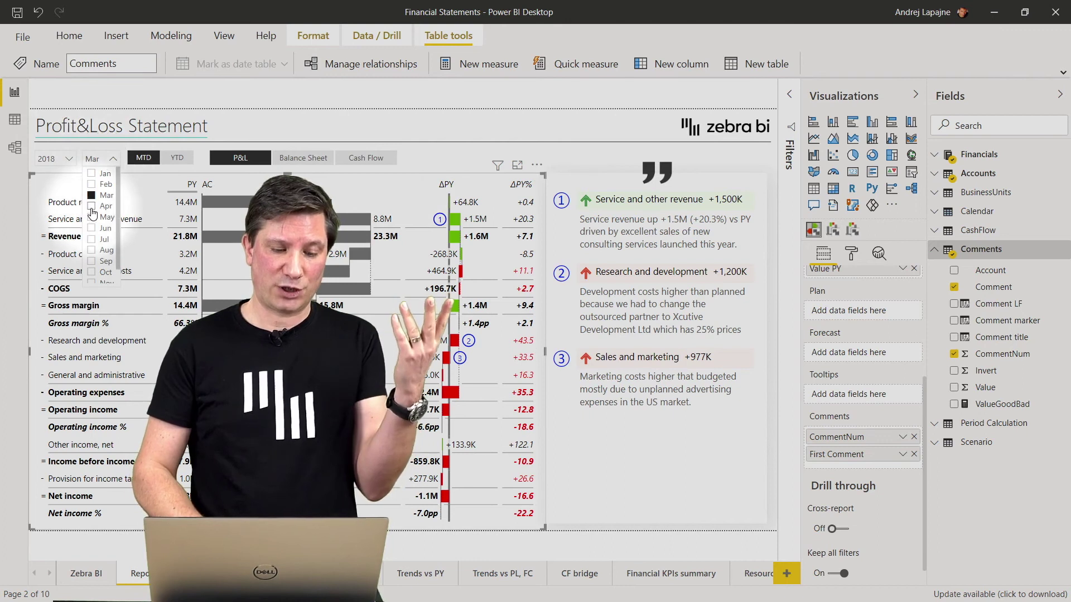
{"action": "left_click", "coordinate": [93, 212]}
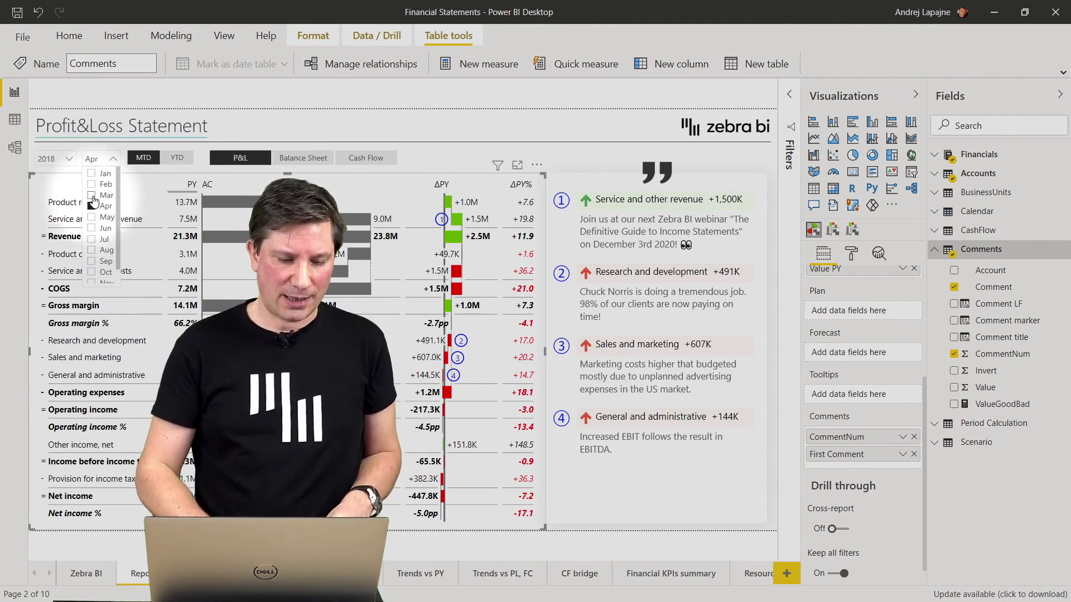
{"action": "left_click", "coordinate": [92, 201]}
{"action": "right_click", "coordinate": [93, 201]}
{"action": "left_click", "coordinate": [92, 201]}
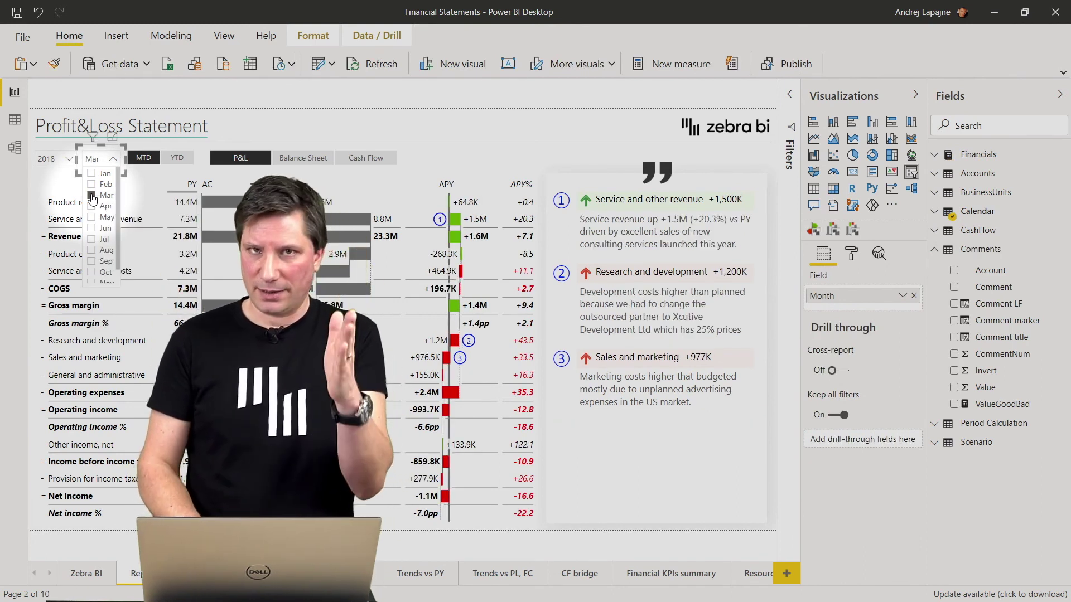
Switch the report to Balance Sheet and Cash Flow to examine their comments, and return to P&L
{"action": "left_click", "coordinate": [300, 160]}
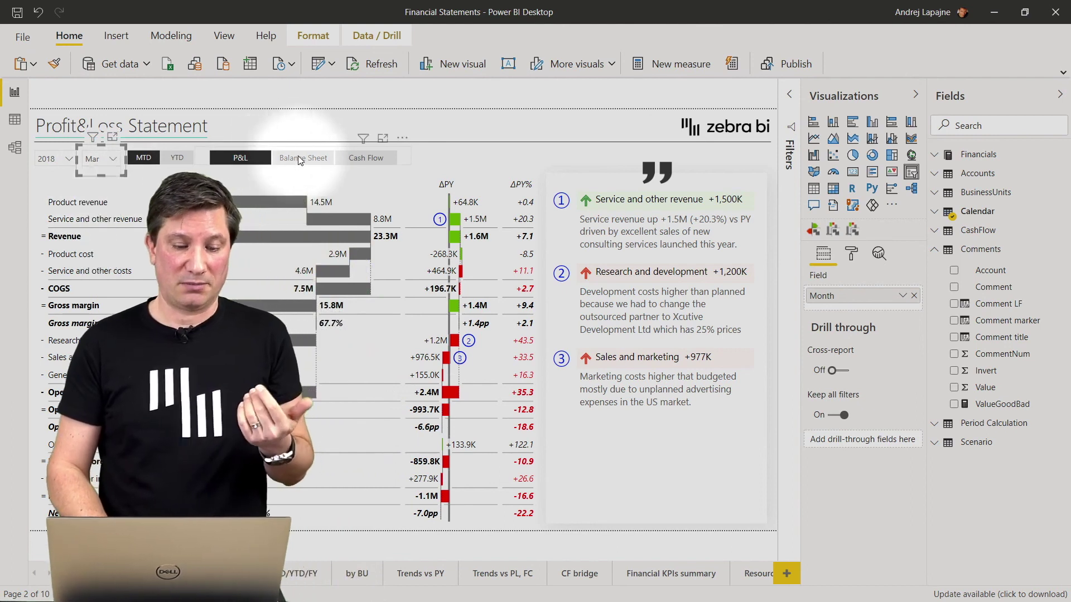
{"action": "left_click", "coordinate": [300, 160], "text": "ctrl"}
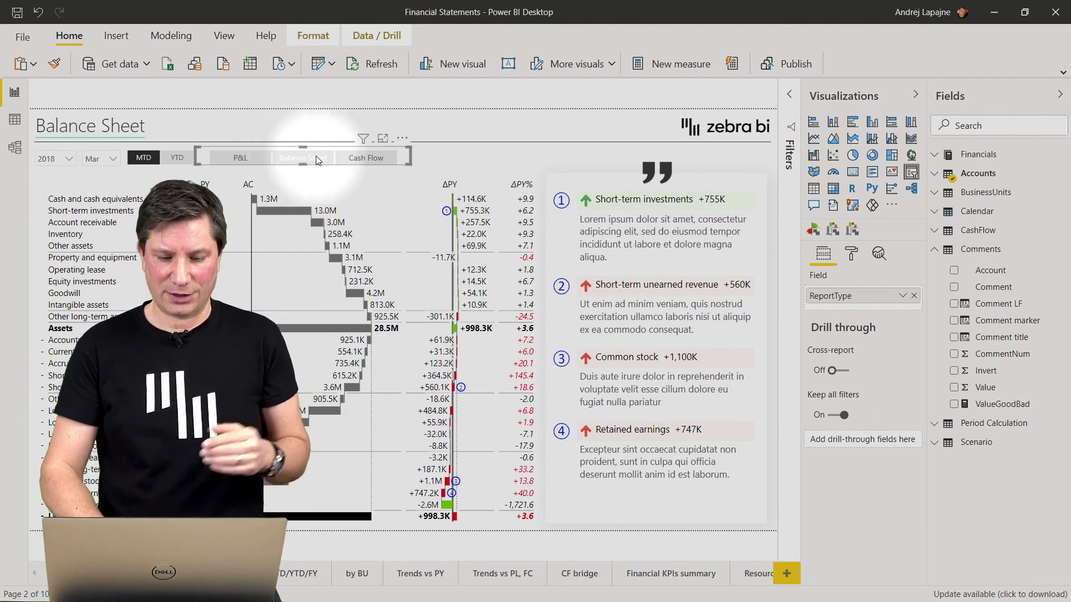
{"action": "left_click", "coordinate": [366, 158], "text": "ctrl"}
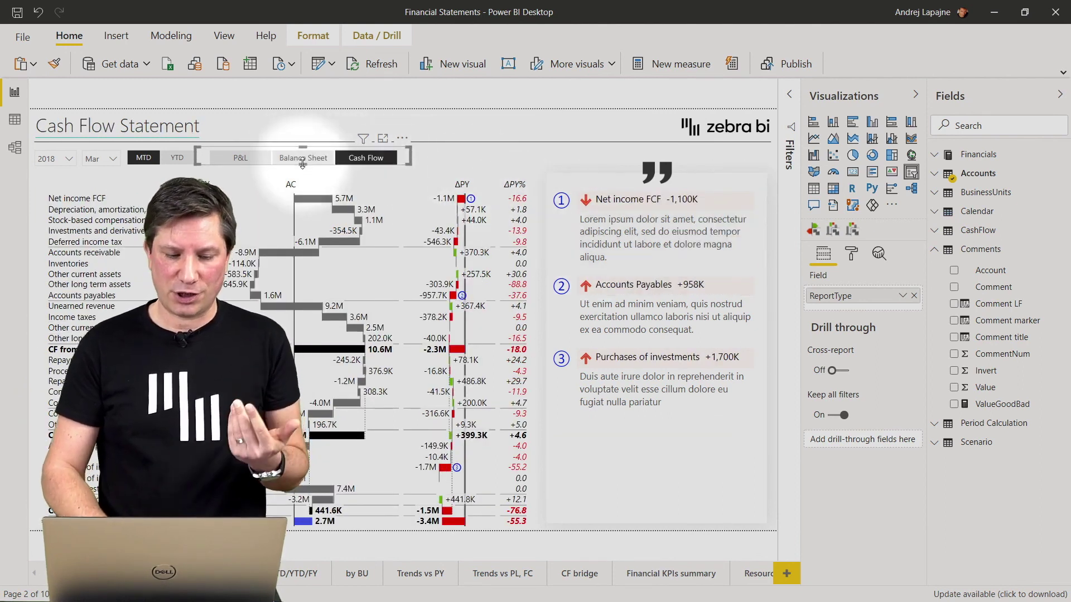
{"action": "left_click", "coordinate": [246, 162], "text": "ctrl"}
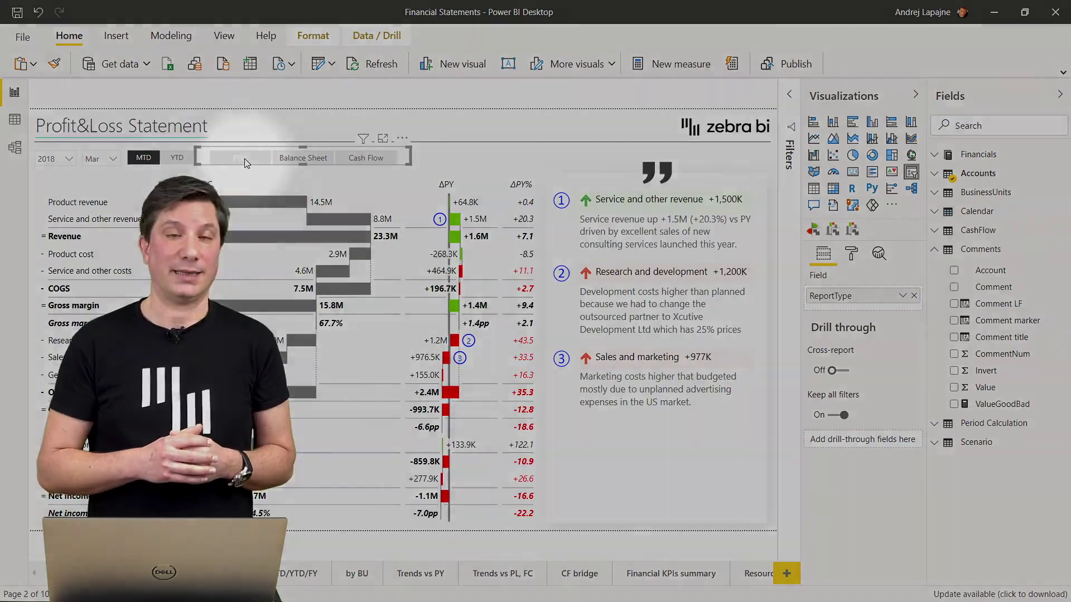